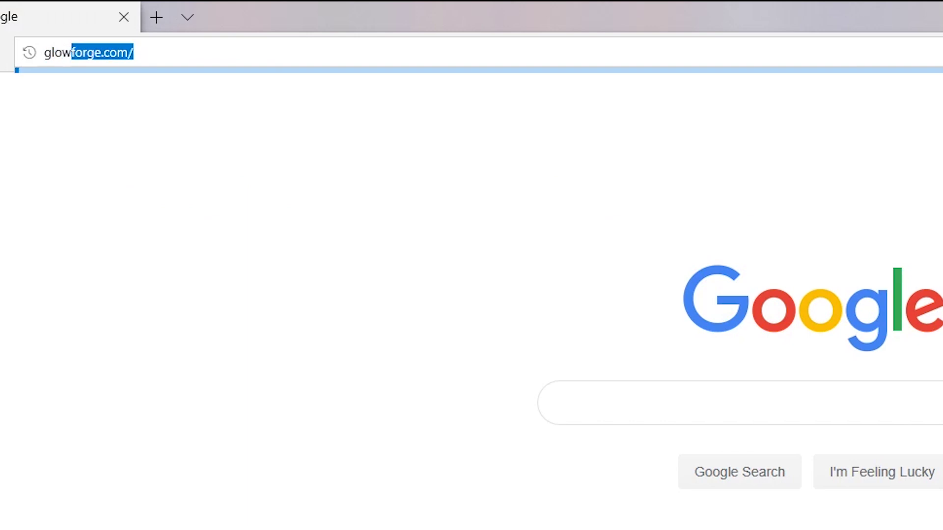
Sign in on the Glowforge website and open the design app at app.glowforge.com
key(Return)
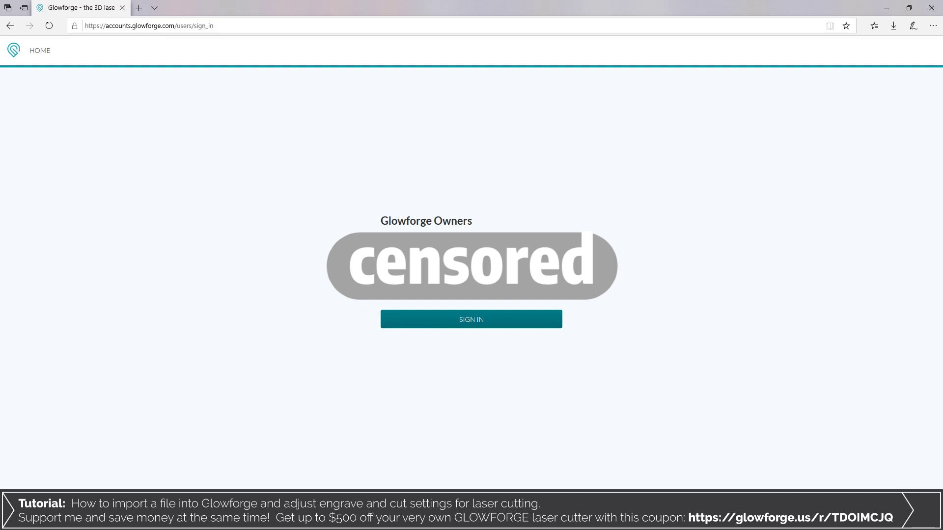
key(Return)
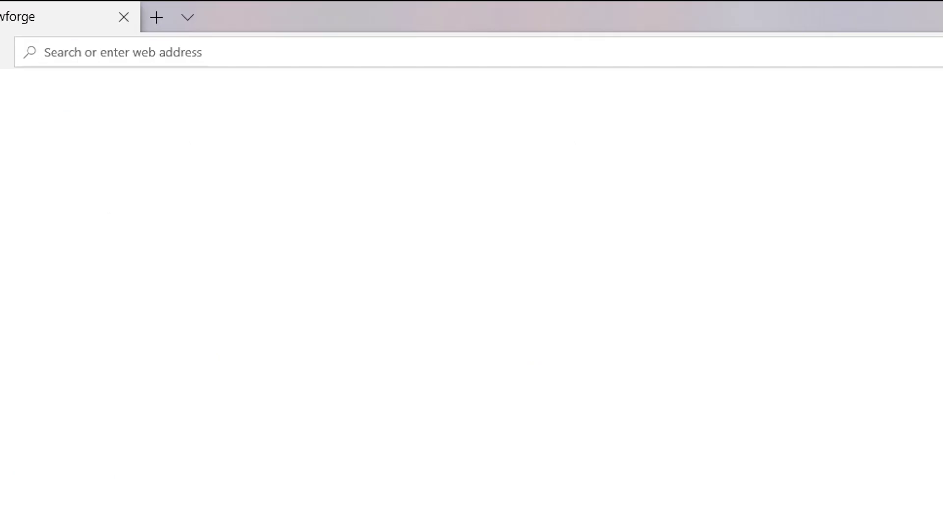
text(app.glow)
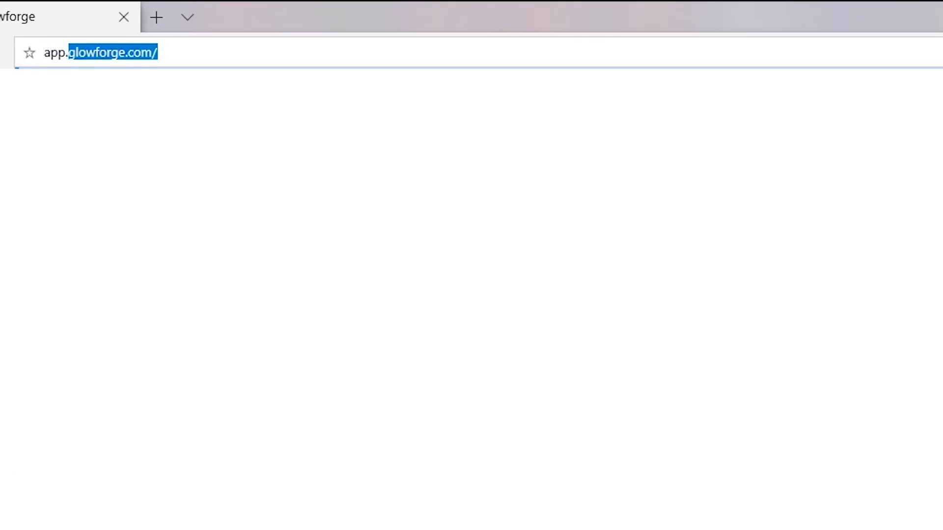
text(forge.com)
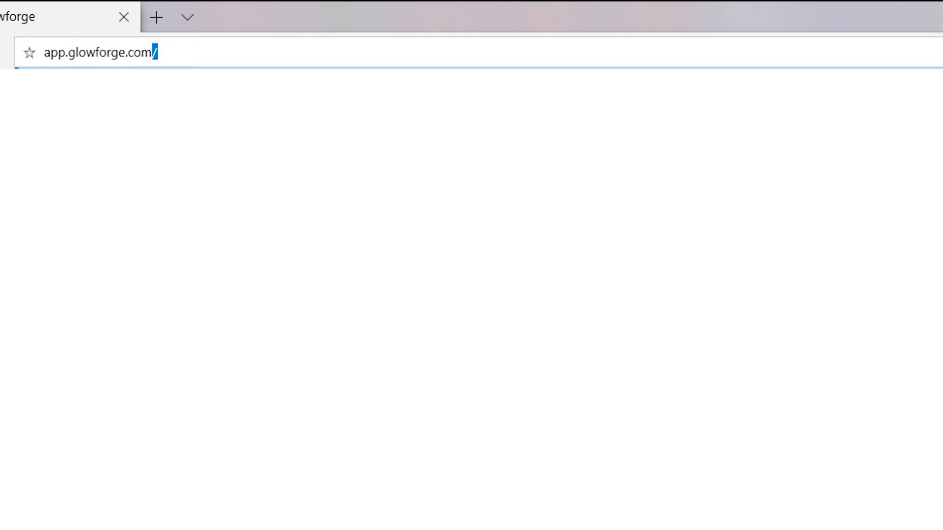
key(Return)
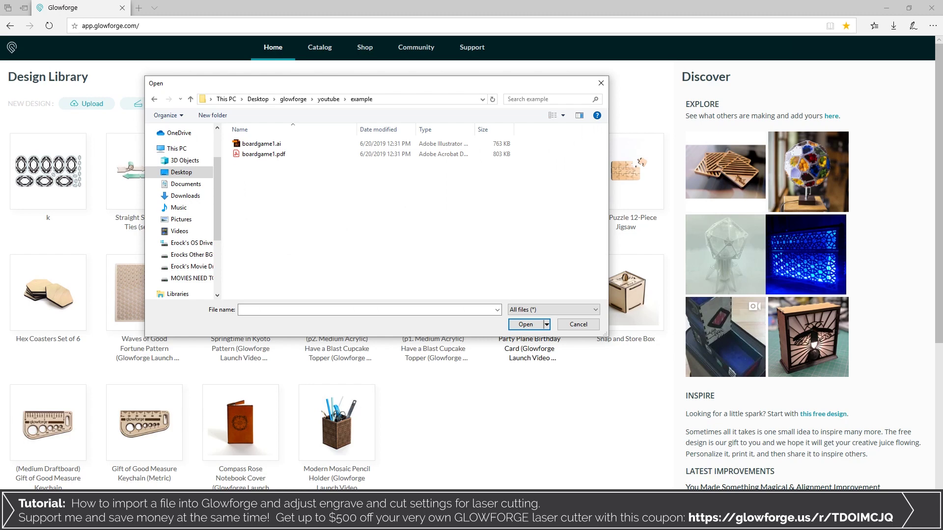
Upload boardgame1.pdf from the example folder as a new design
click(264, 154)
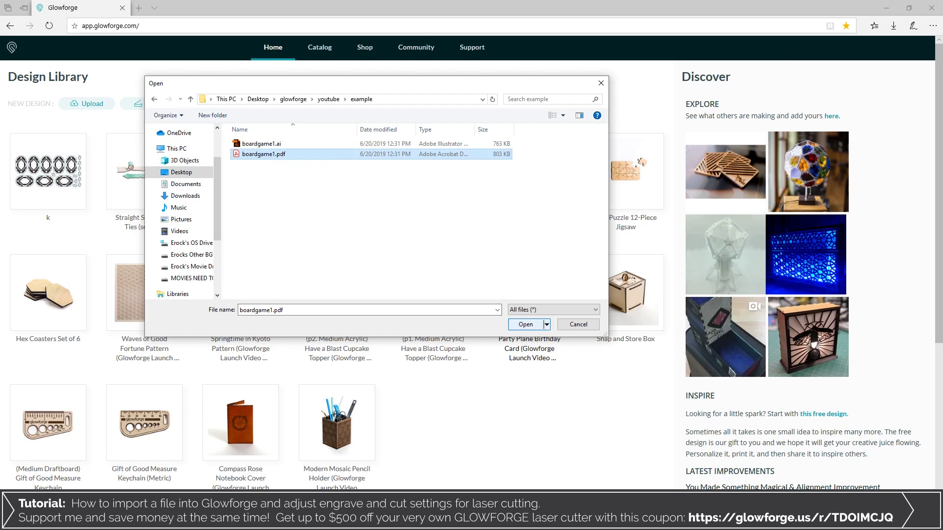
key(Return)
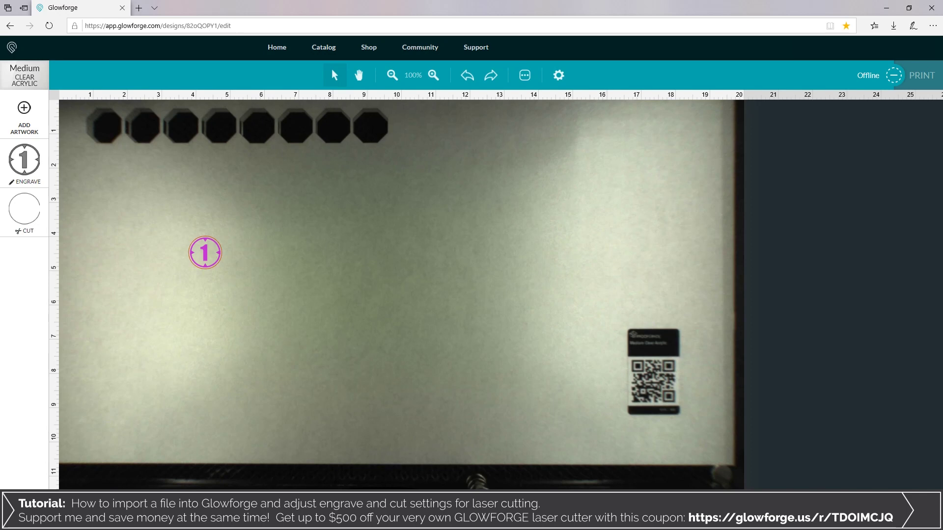
Select the whole numbered token and place it on unused material directly beside the last cut octagon, nudging it up slightly
drag(147, 212, 259, 293)
drag(206, 253, 160, 219)
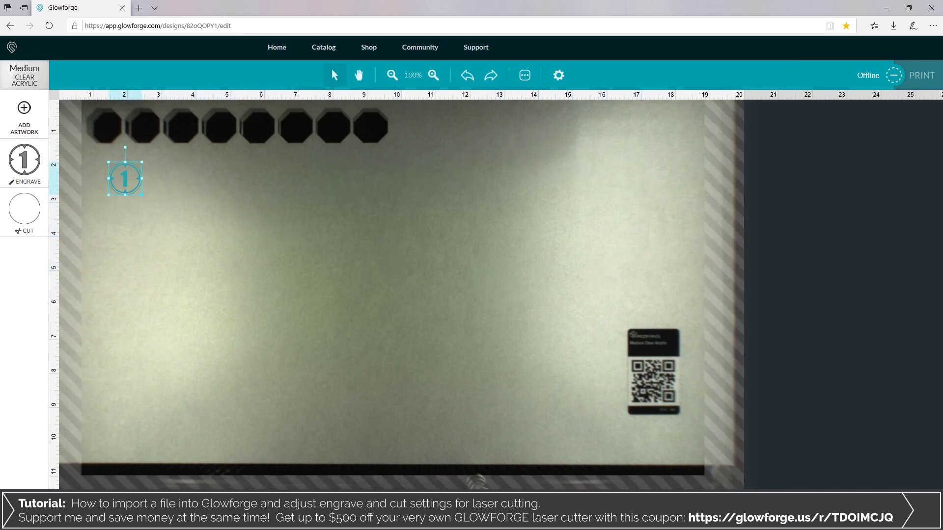
mouse_move(125, 178)
mouse_down()
mouse_move(322, 159)
mouse_move(369, 170)
mouse_move(406, 139)
mouse_move(407, 126)
mouse_up()
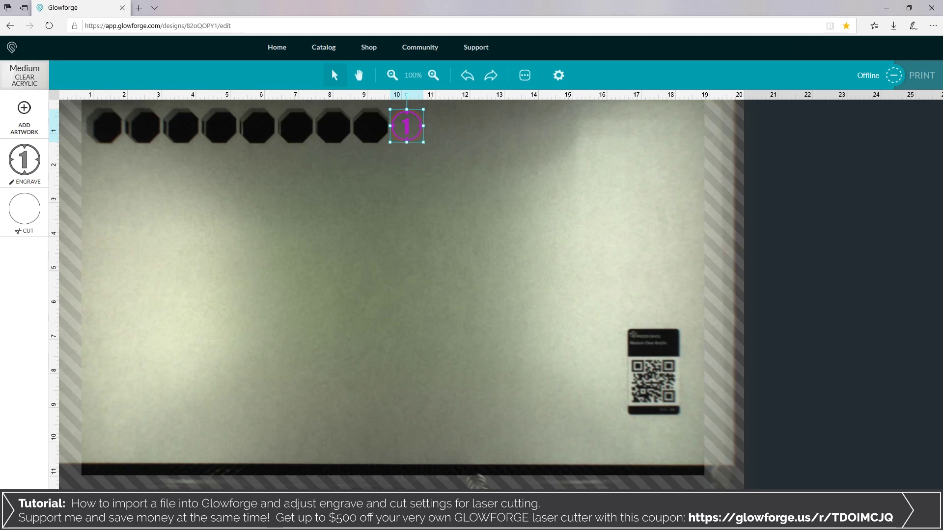
key(Up)
key(Up)
key(Escape)
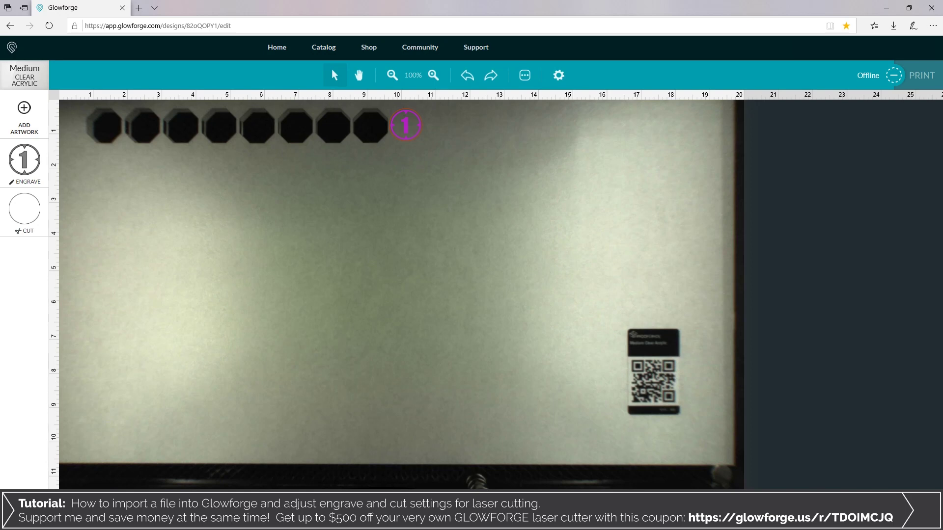
click(407, 125)
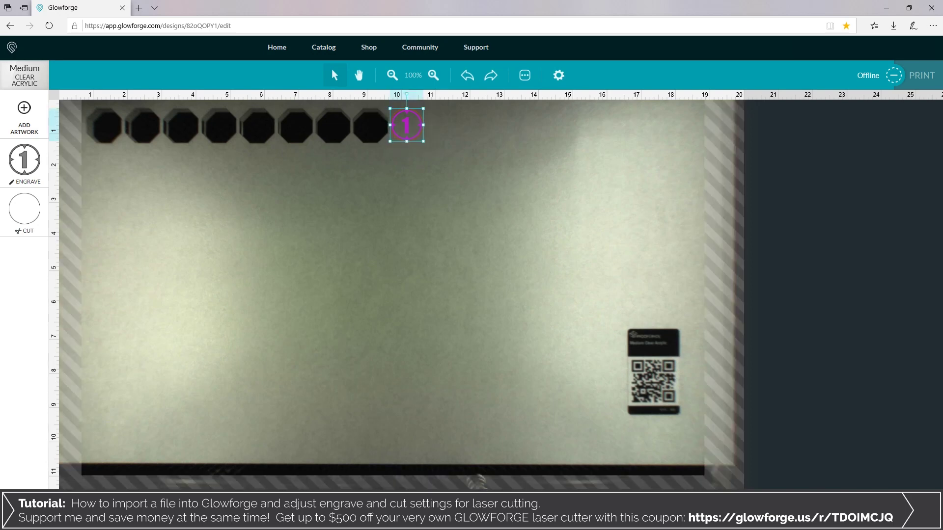
key(Escape)
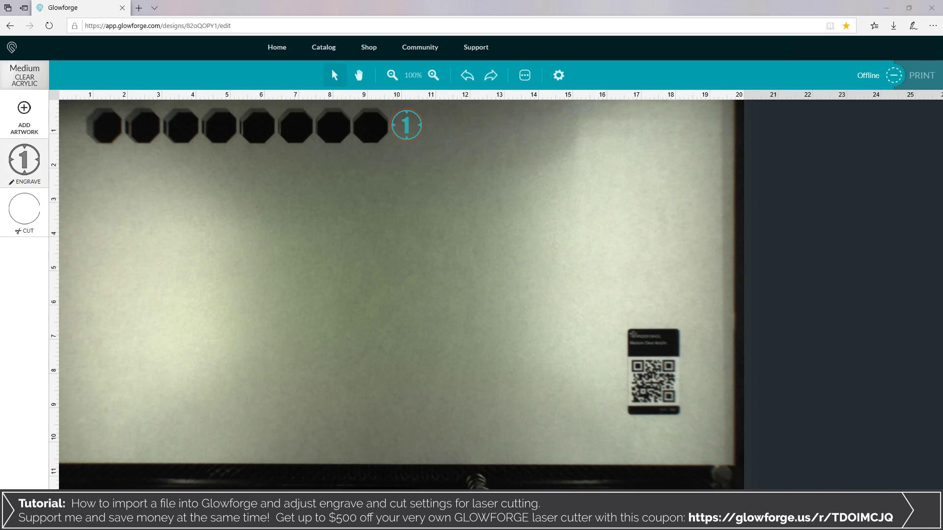
Give the number artwork manual engrave settings with speed 600 and precision power 60
click(24, 159)
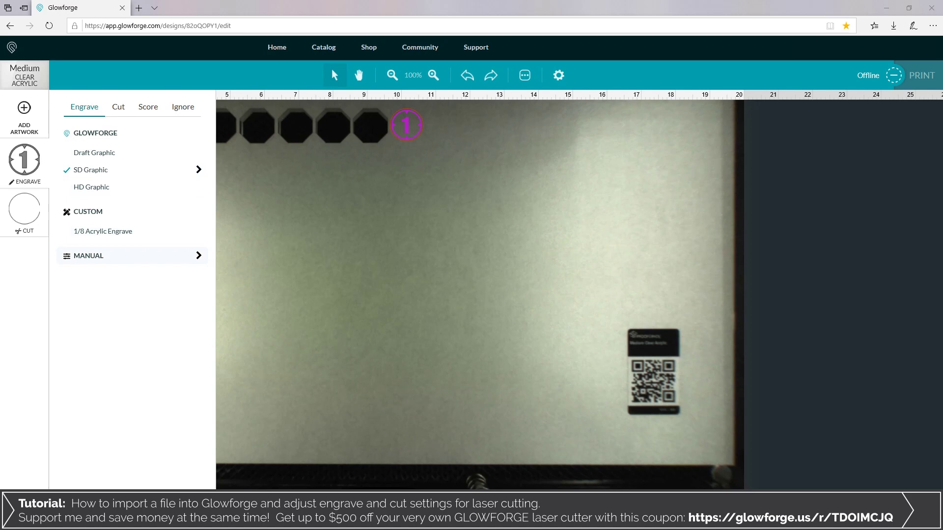
click(132, 256)
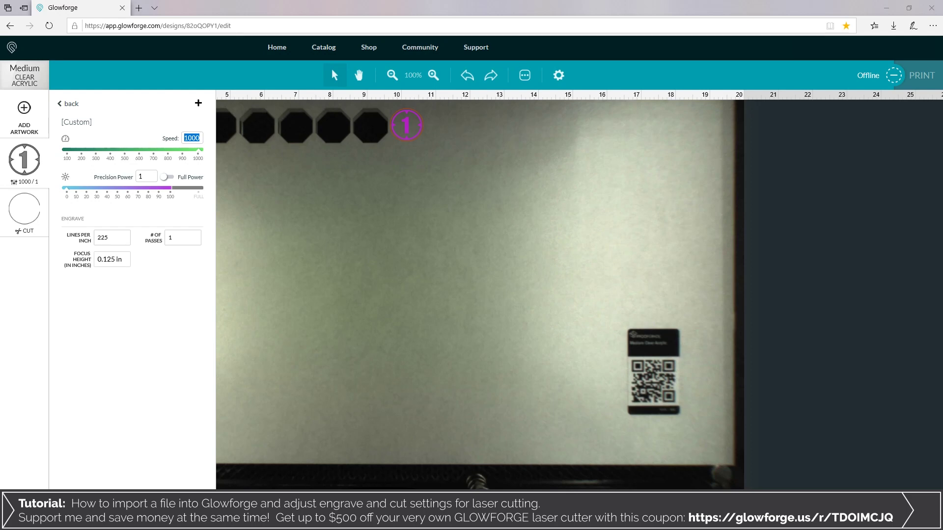
text(600)
key(Tab)
click(168, 176)
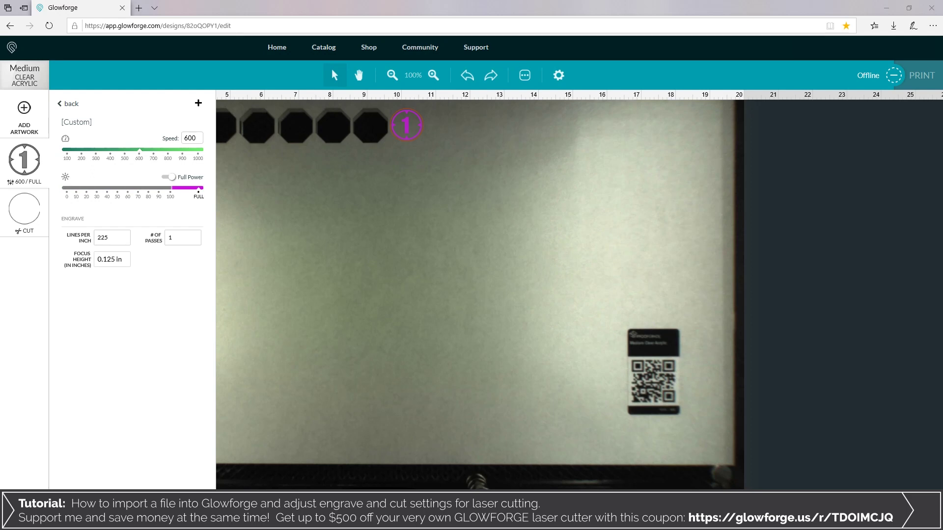
click(167, 177)
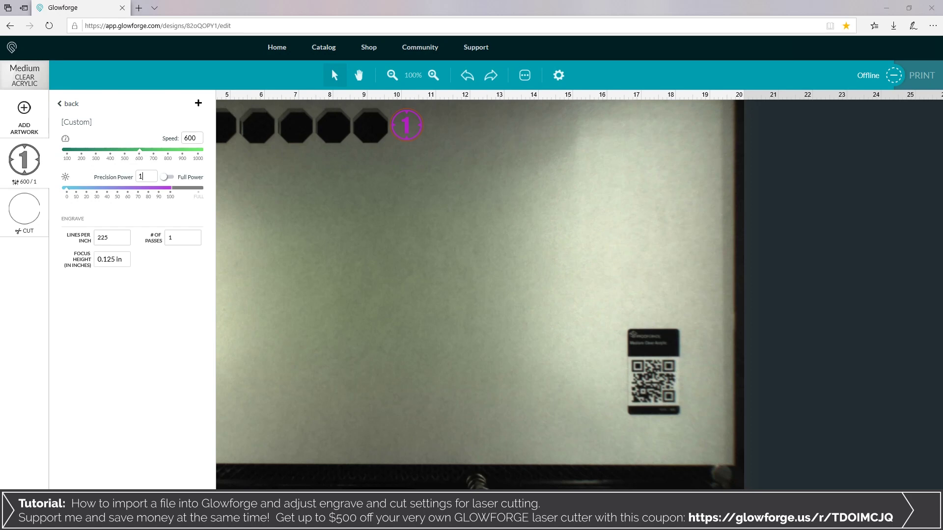
key(ctrl+a)
text(69)
key(BackSpace)
text(0)
Try engrave resolutions of 1355 and 10 lines per inch
click(112, 238)
scroll(108, 283, down, 2)
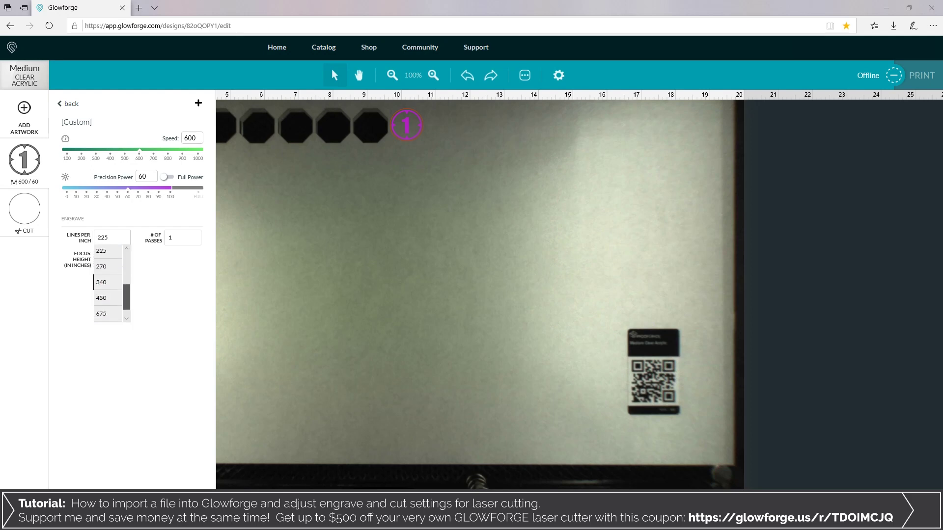
scroll(108, 295, down, 1)
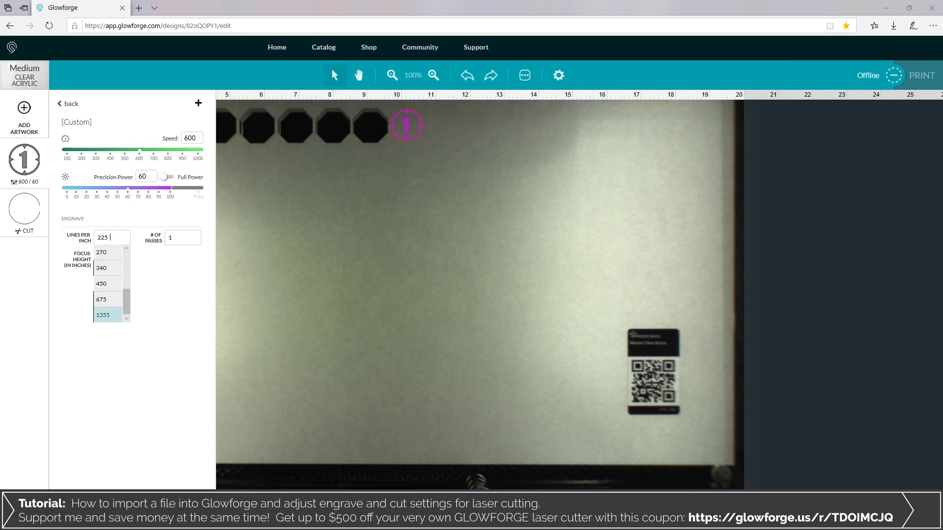
click(107, 315)
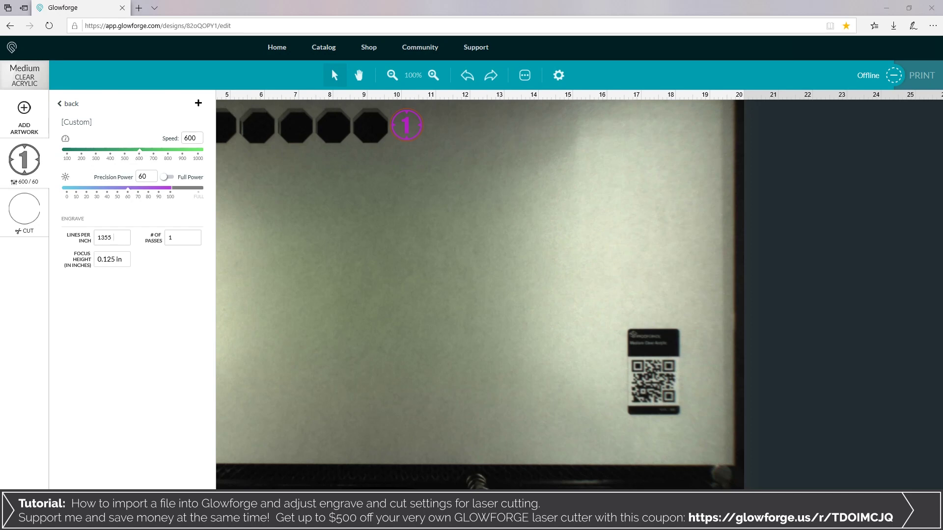
click(112, 238)
drag(126, 303, 126, 265)
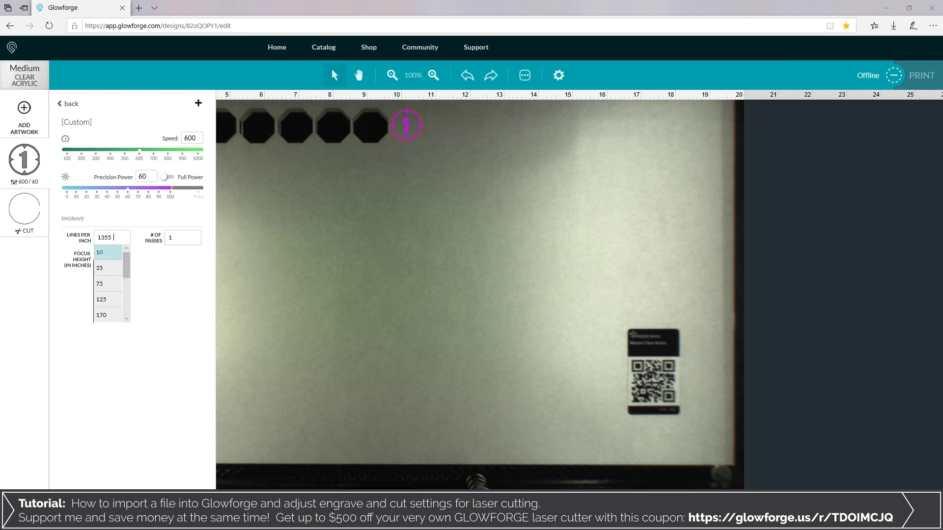
click(107, 252)
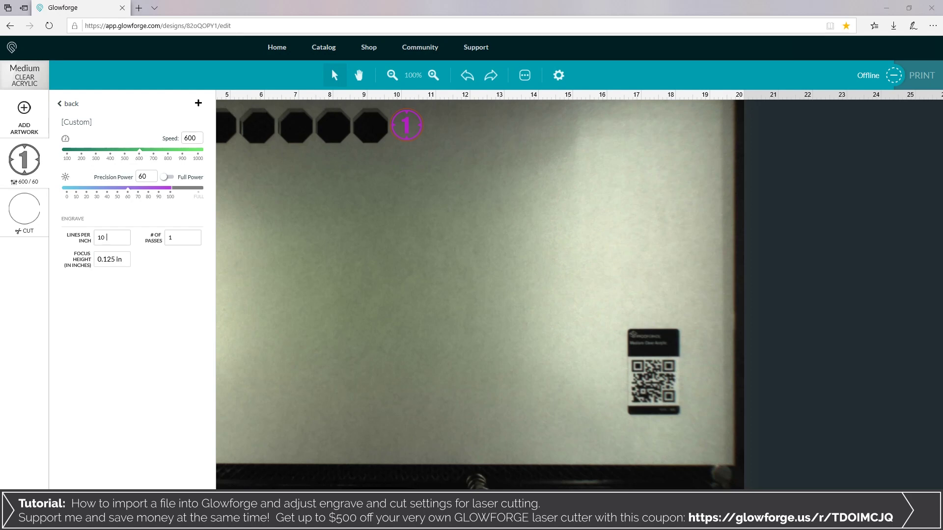
Set the engrave resolution to 340 lines per inch
click(107, 238)
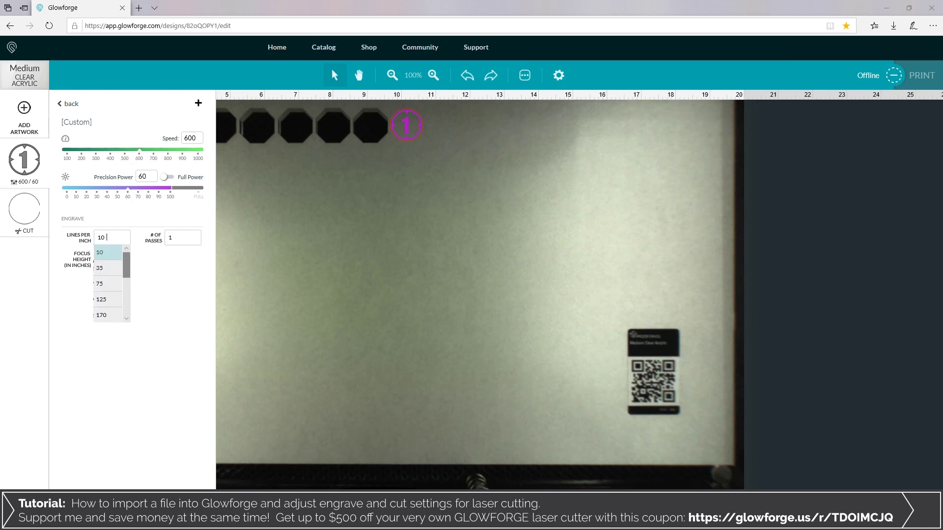
scroll(108, 284, down, 5)
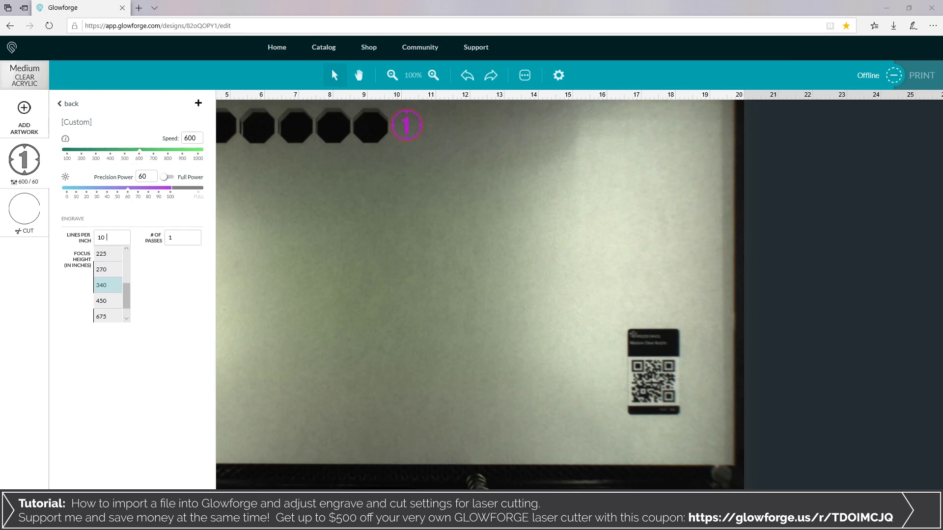
click(107, 285)
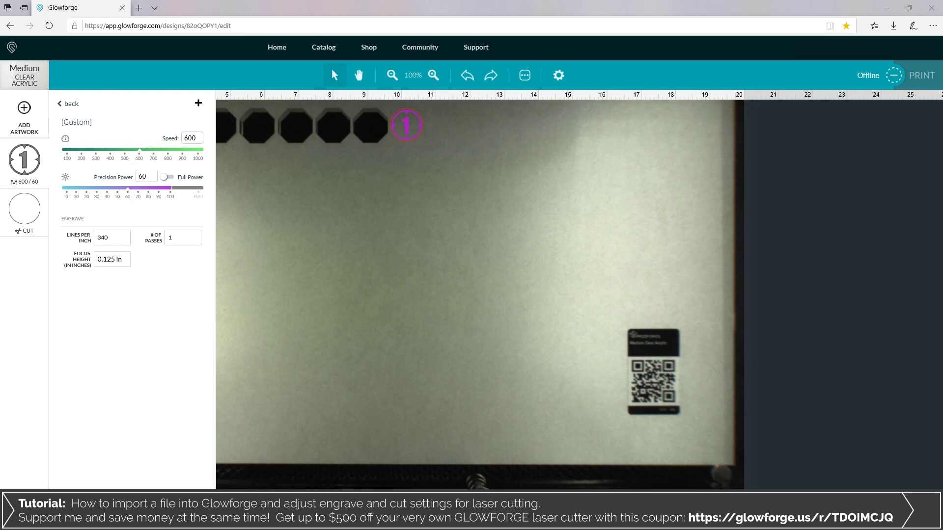
Try two engrave passes, and return the number of passes to 1
click(182, 237)
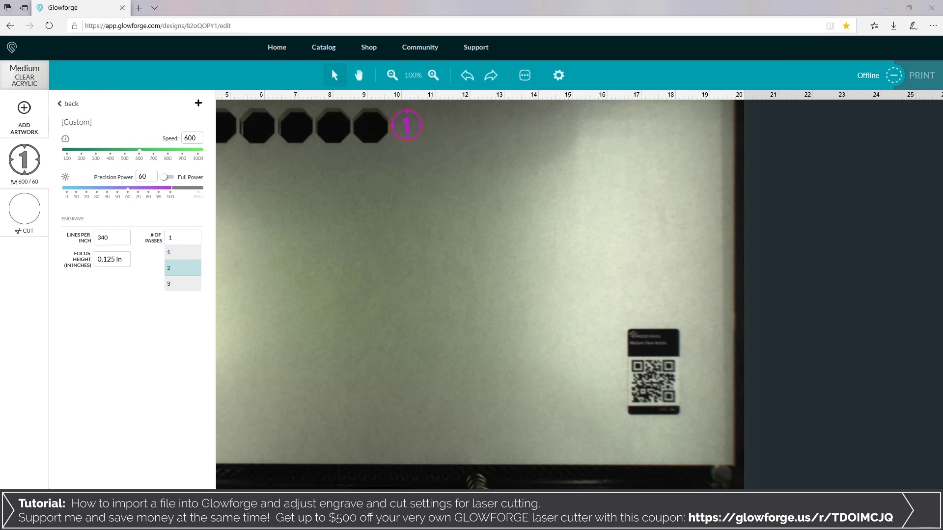
click(182, 269)
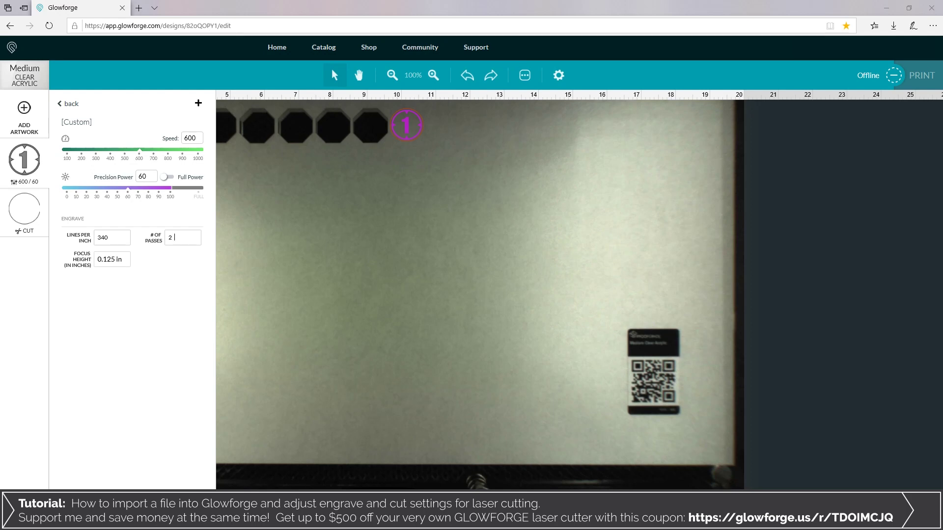
click(174, 237)
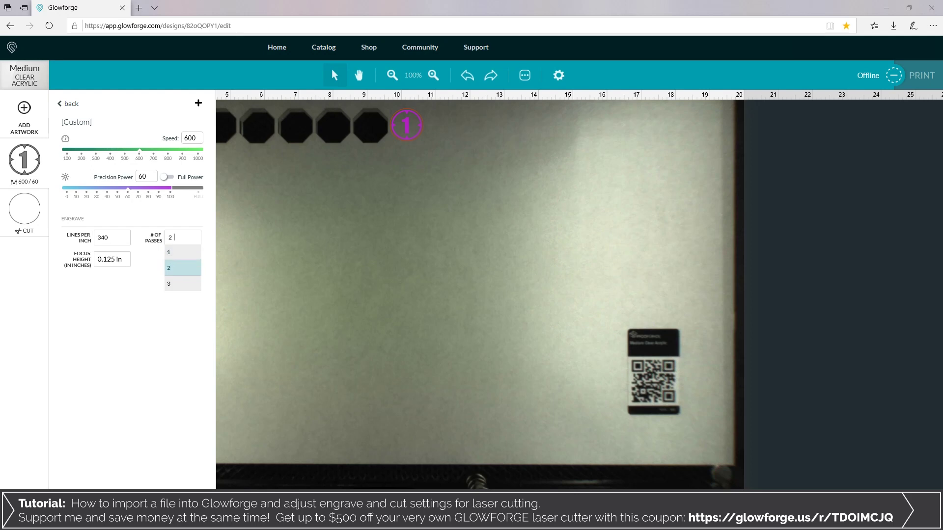
click(183, 253)
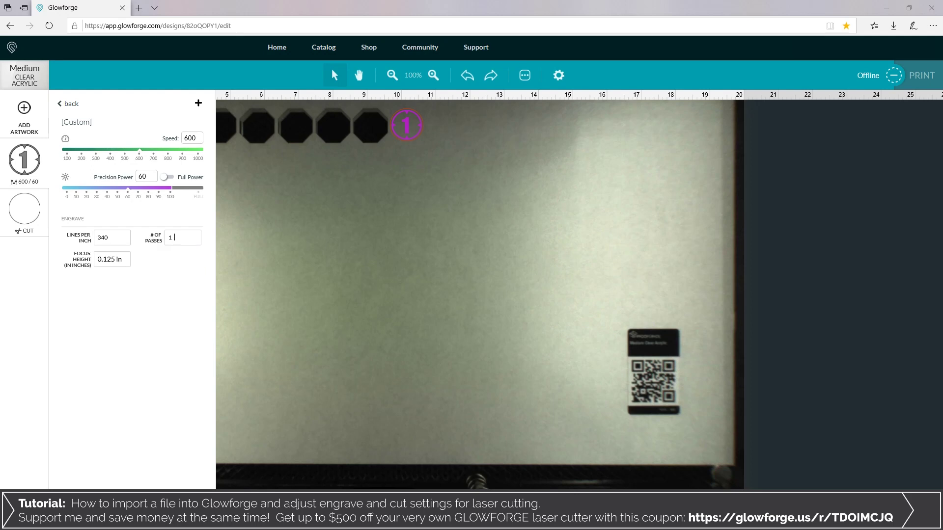
Enter auto as the focus height for the engrave
click(111, 260)
click(112, 259)
key(ctrl+a)
key(BackSpace)
text(auto)
key(Return)
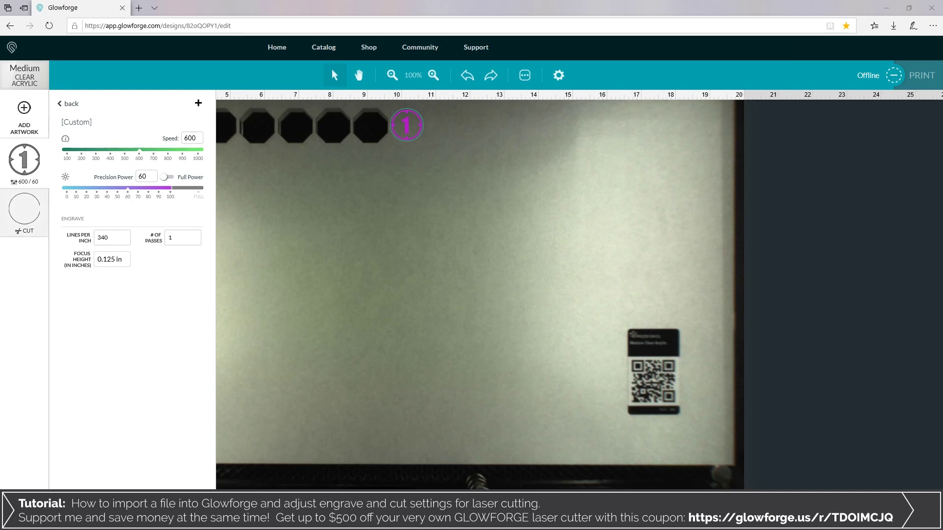
Give the circular outline manual cut settings with speed 190 and full power, and close its settings
click(24, 211)
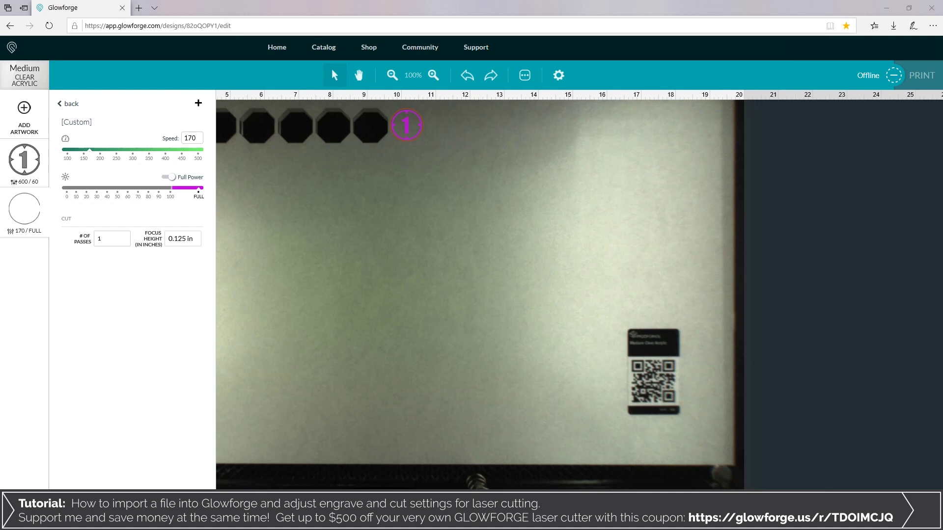
key(ctrl+a)
text(190)
click(169, 178)
click(169, 177)
click(168, 177)
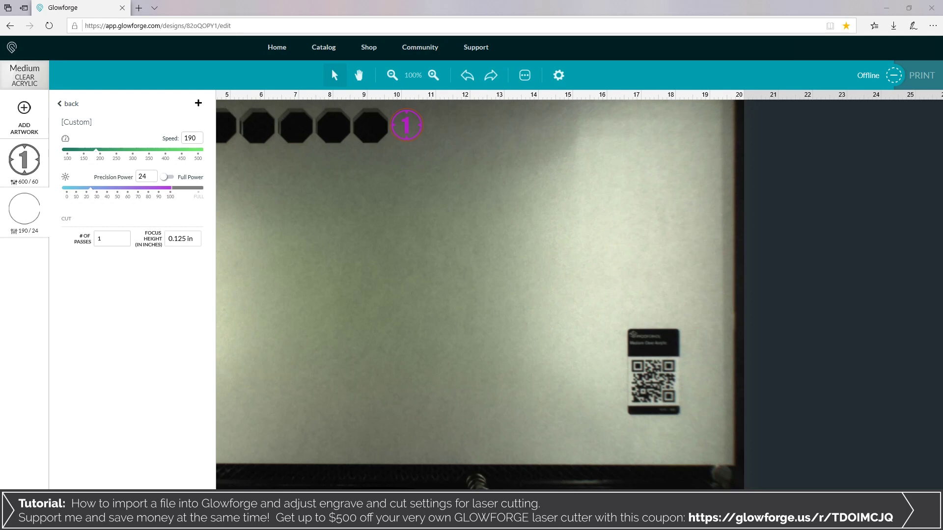
click(168, 177)
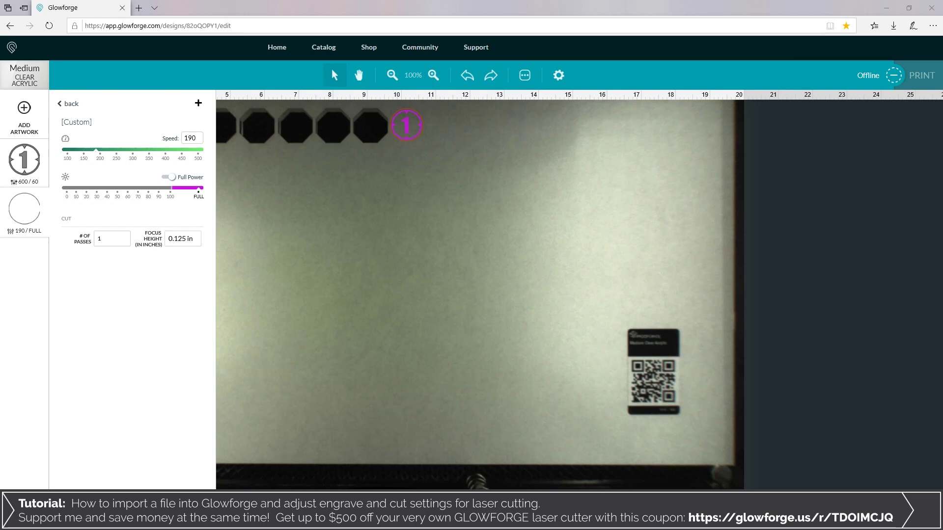
click(24, 209)
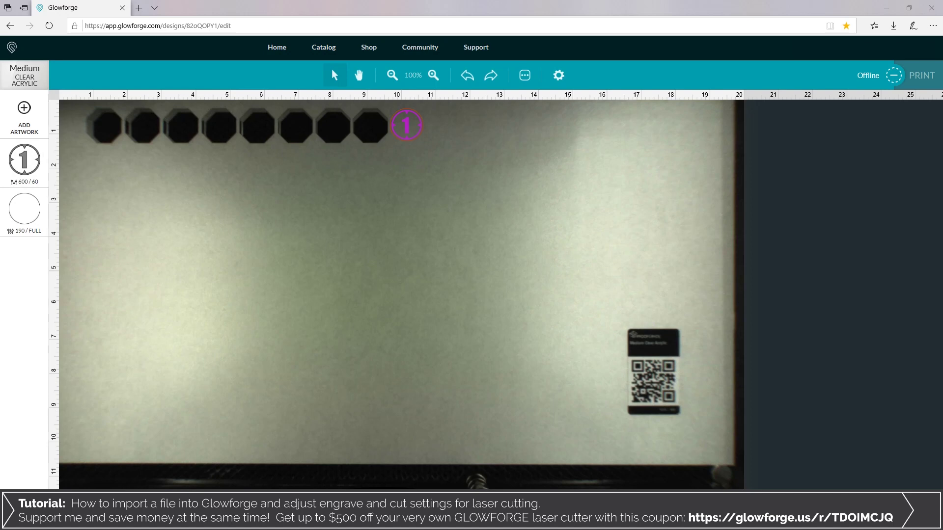